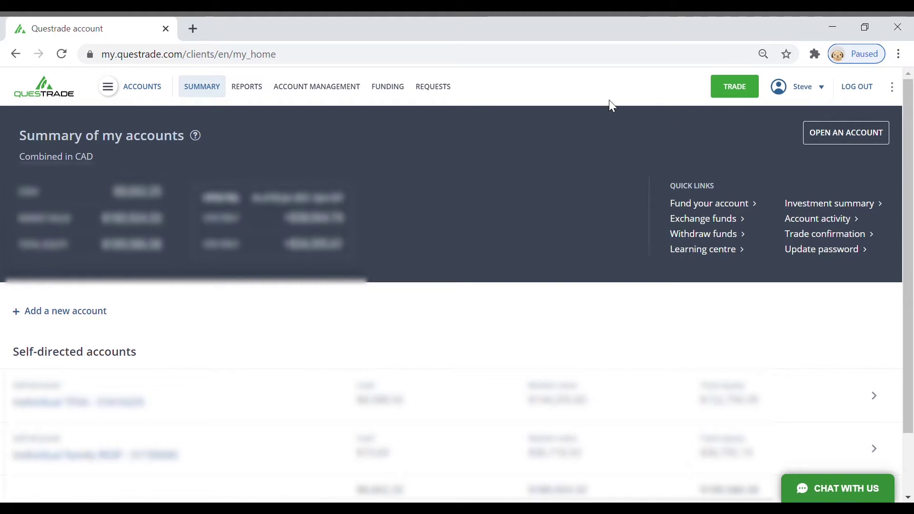
Step: Go to the trading page, check the TFSA account selection and open the order entry form
click(735, 90)
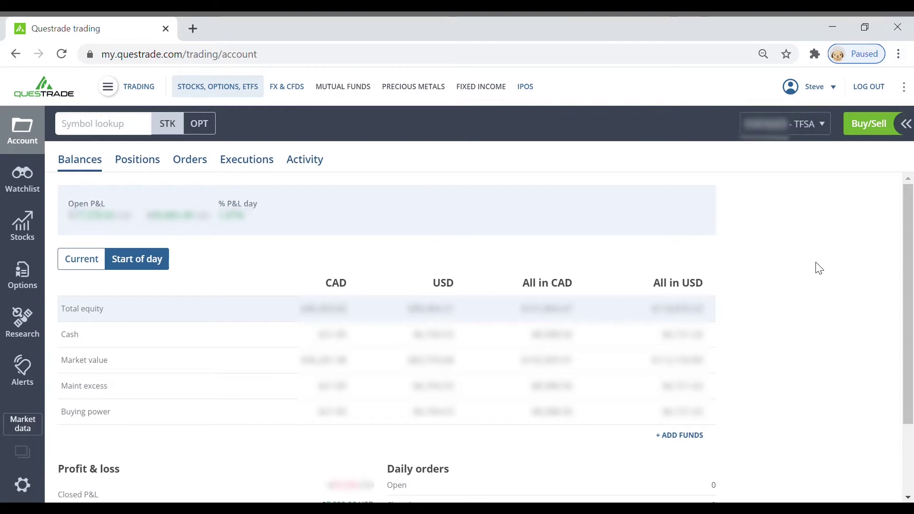
click(823, 125)
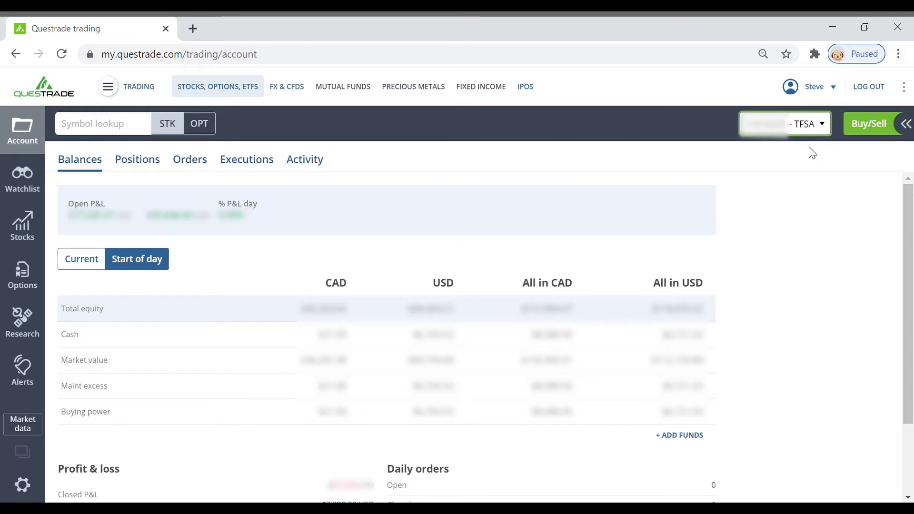
click(879, 131)
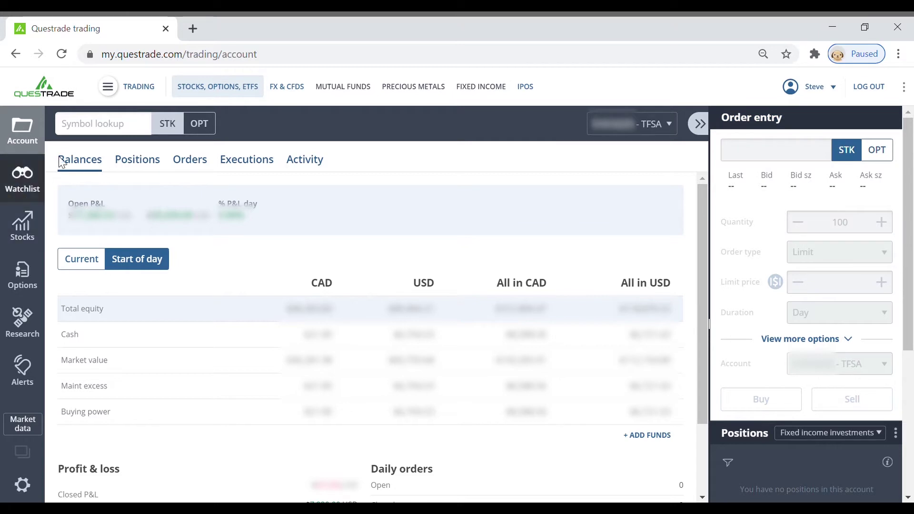
Step: Look up SHOP, open the SHOP.TO Shopify quote on the TSX and refresh its prices
click(112, 135)
text(SHOP)
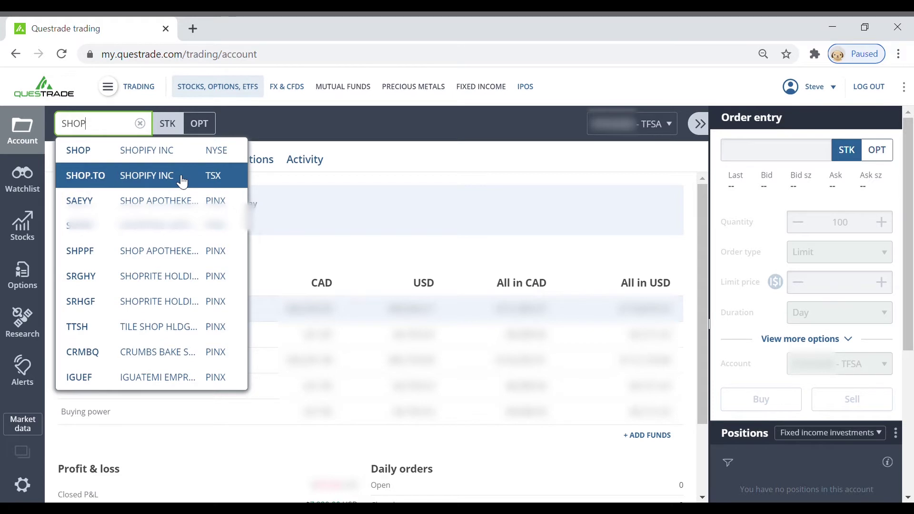
click(181, 180)
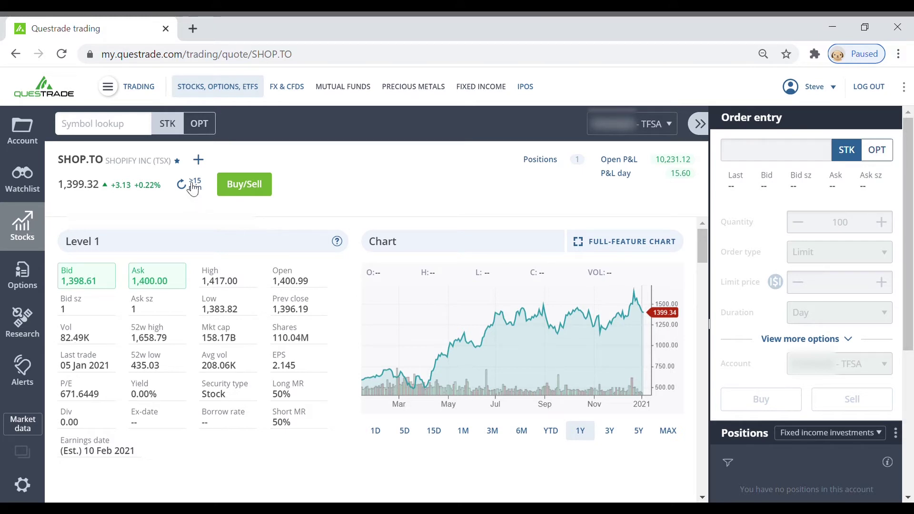
click(193, 187)
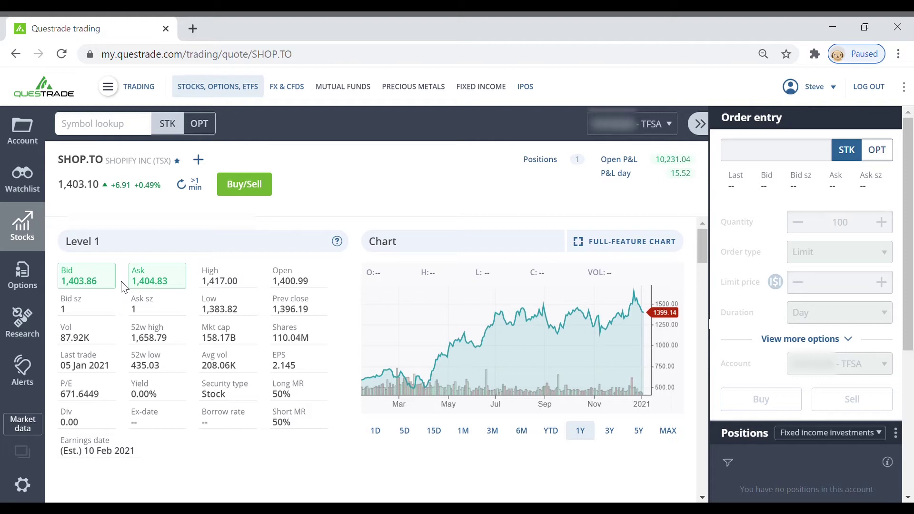
Step: Start an order for SHOP.TO from its quote, refresh the order's prices and set the quantity to 2
click(251, 191)
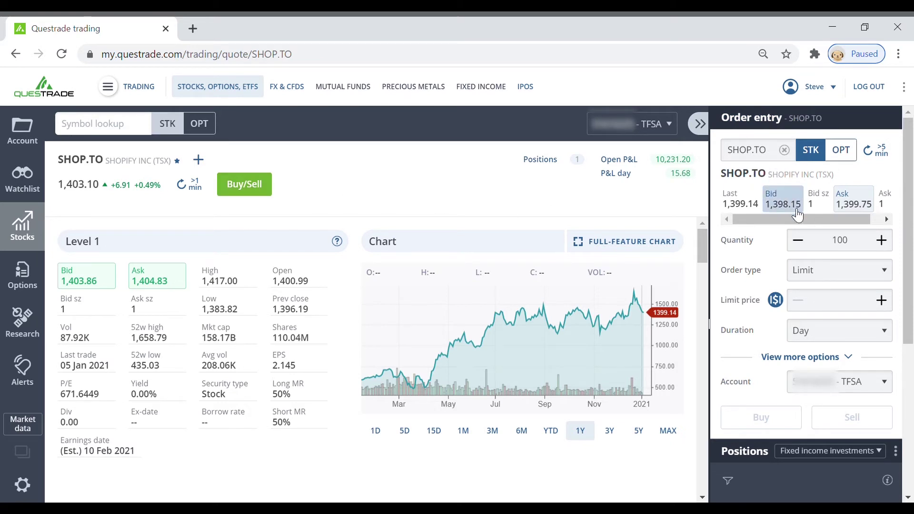
click(869, 151)
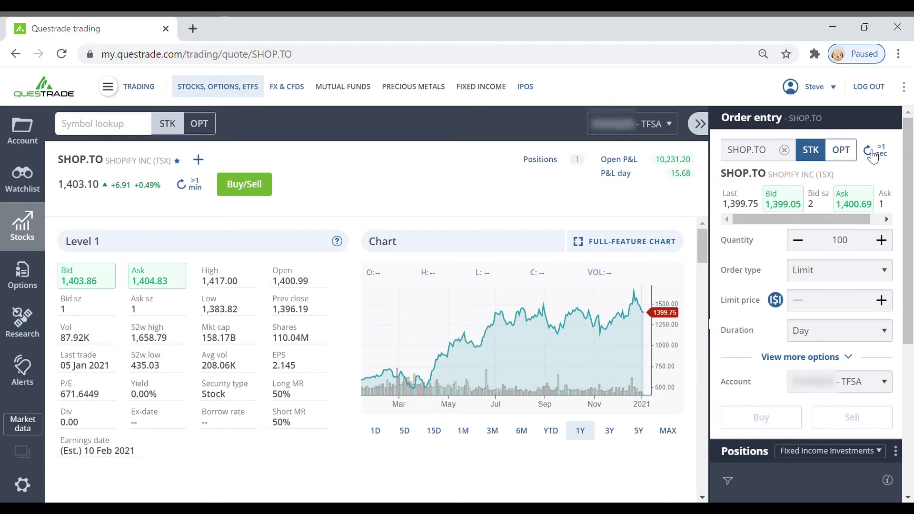
click(861, 251)
key(BackSpace)
key(BackSpace)
key(BackSpace)
text(2)
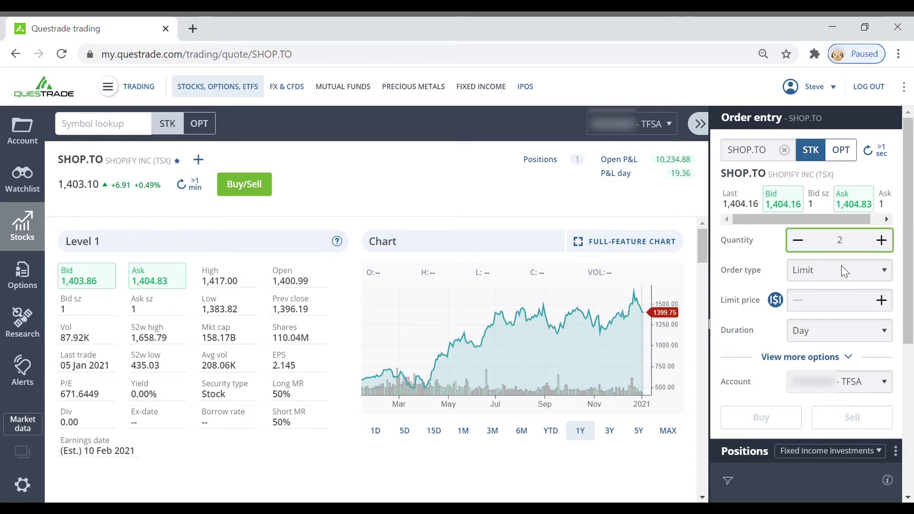
Step: Switch the order type to Market and back to Limit, and set the limit price to the refreshed bid of 1404.23
click(885, 276)
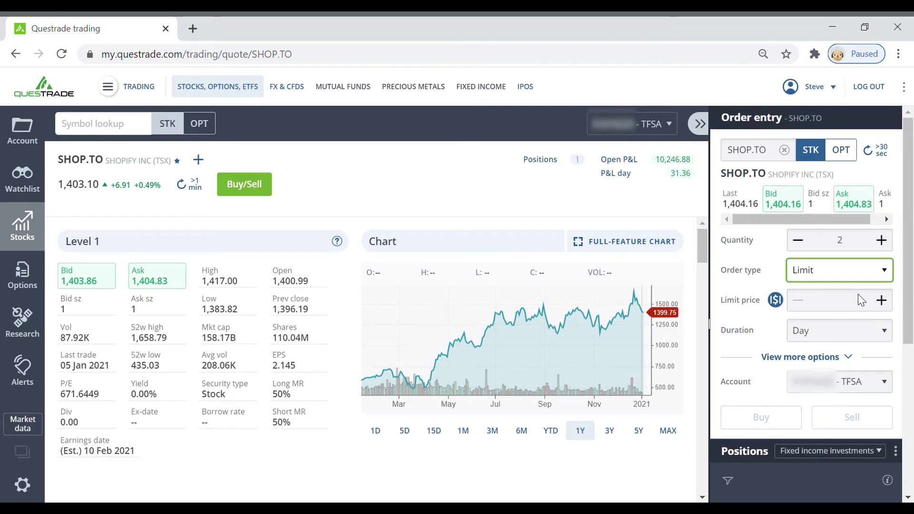
key(Up)
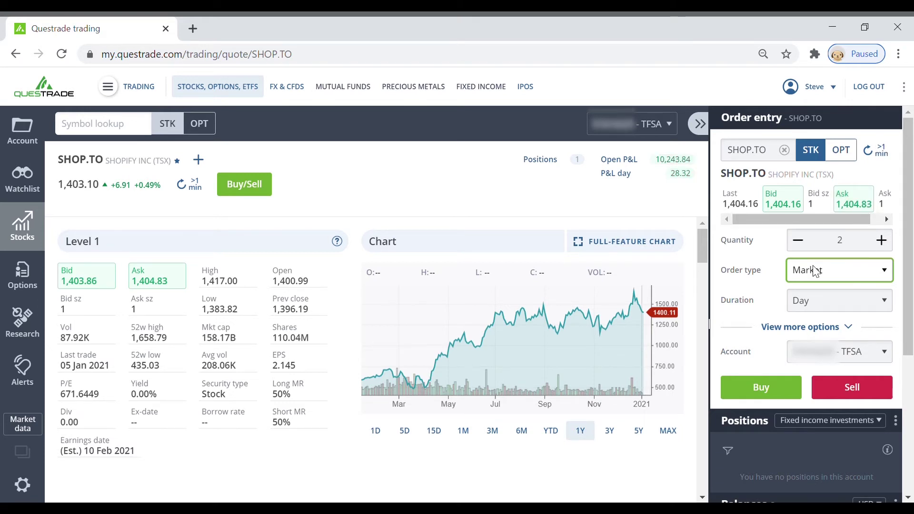
key(Down)
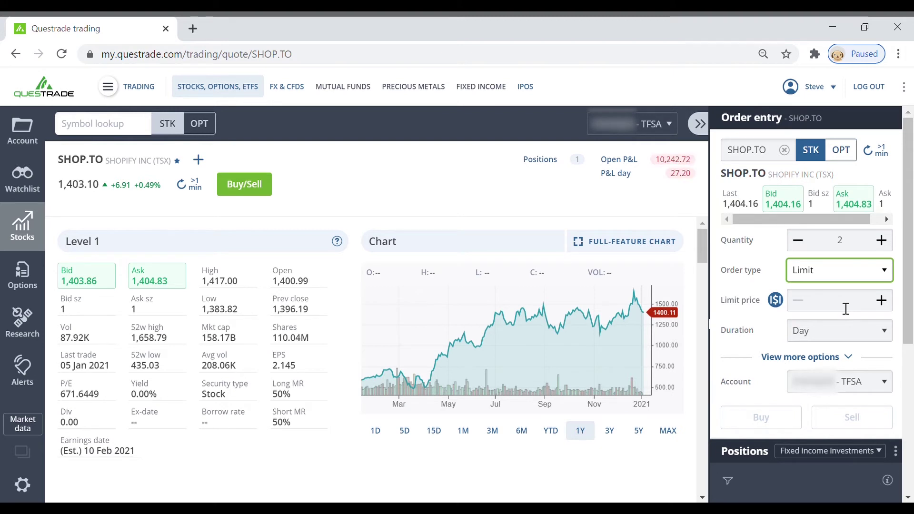
click(875, 153)
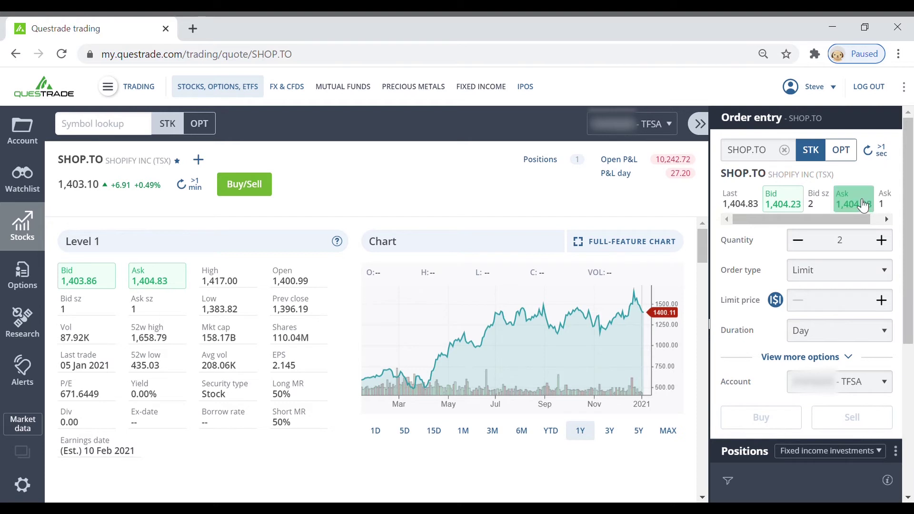
click(787, 205)
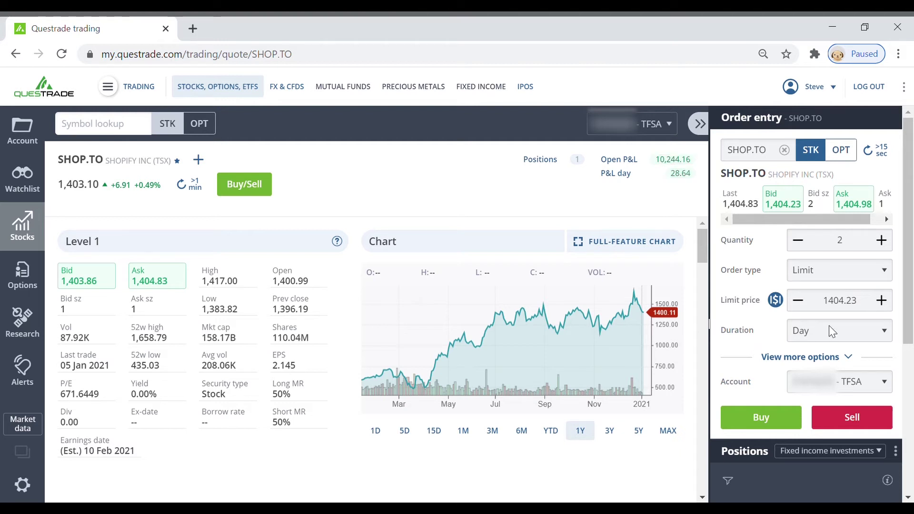
Step: Try the GTC duration for the order and return it to Day
click(884, 332)
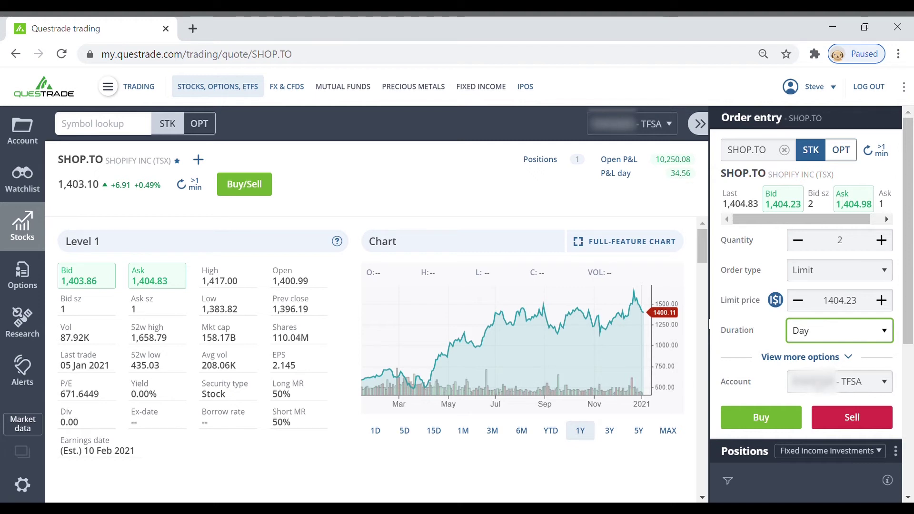
key(Down)
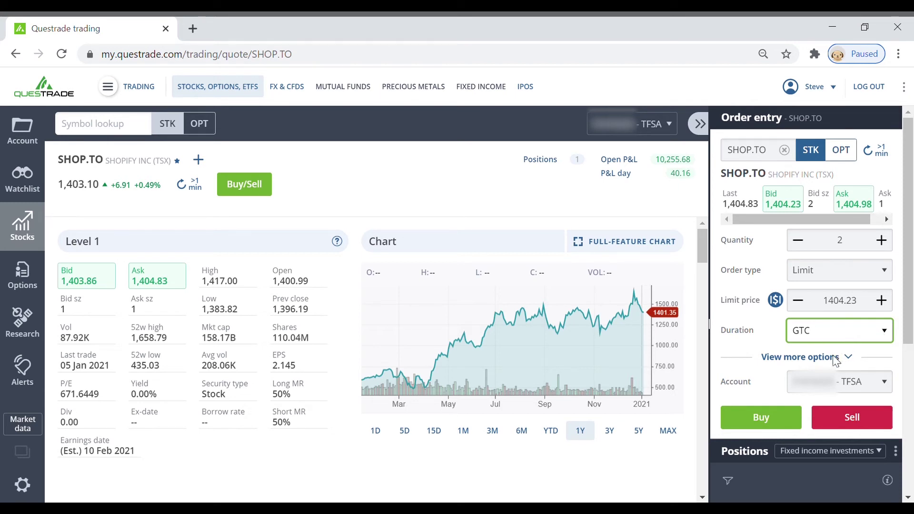
key(Up)
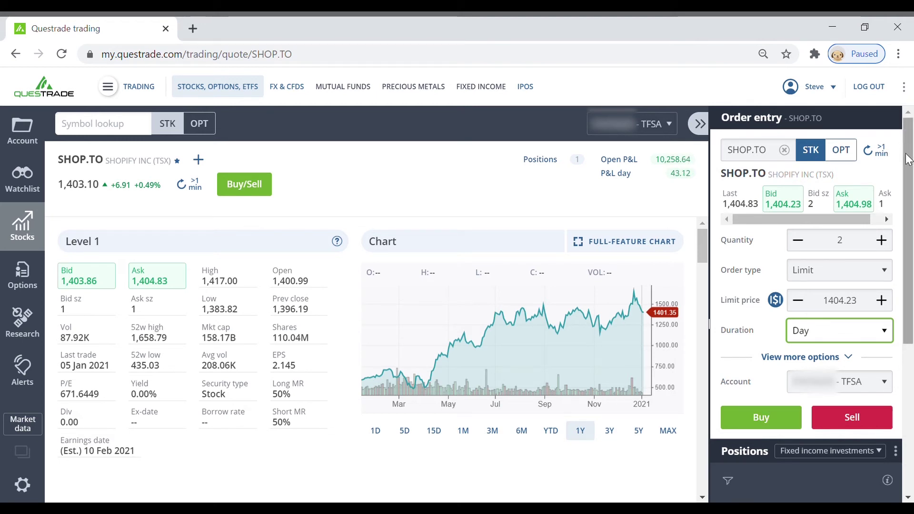
Step: Set the limit price to the refreshed bid of 1405.90, preview the buy order and dismiss the confirmation without sending
click(874, 156)
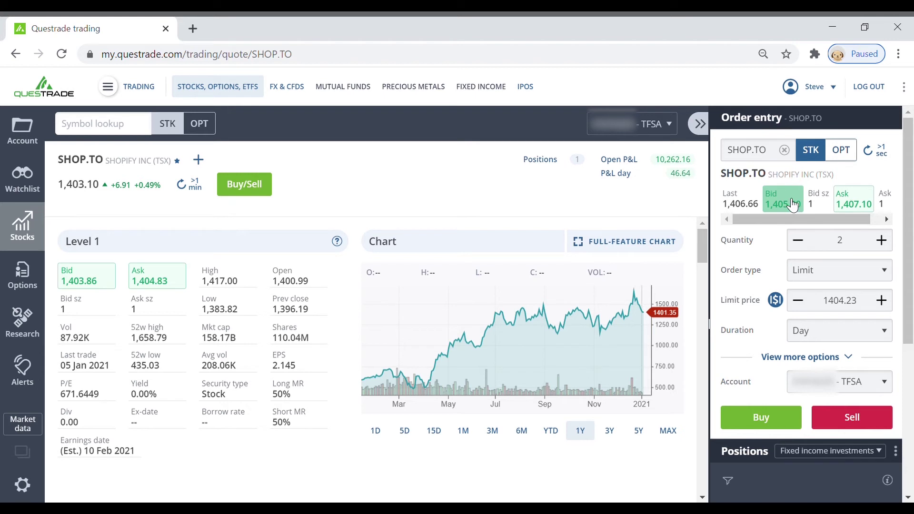
click(792, 203)
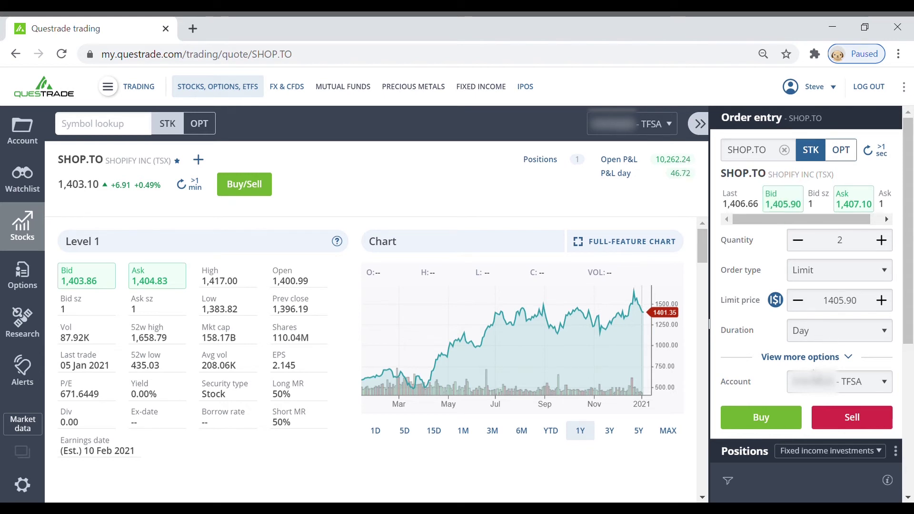
click(770, 417)
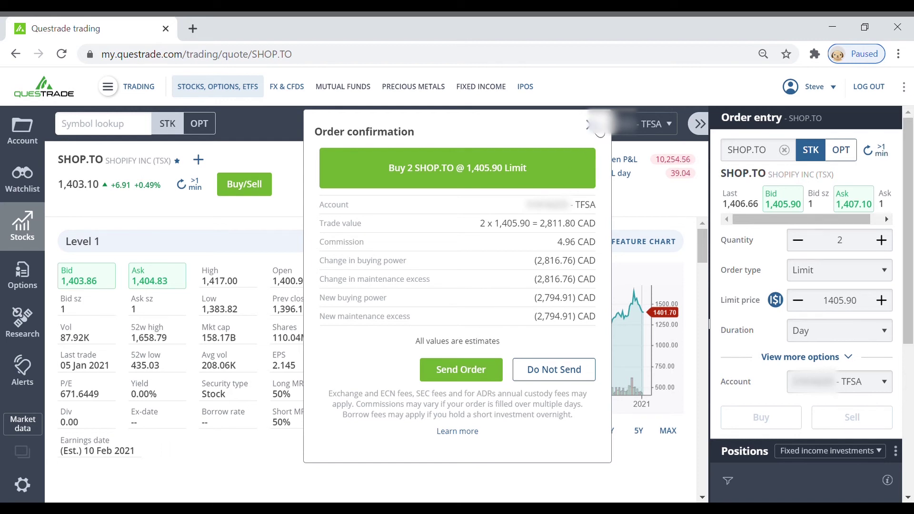
click(596, 129)
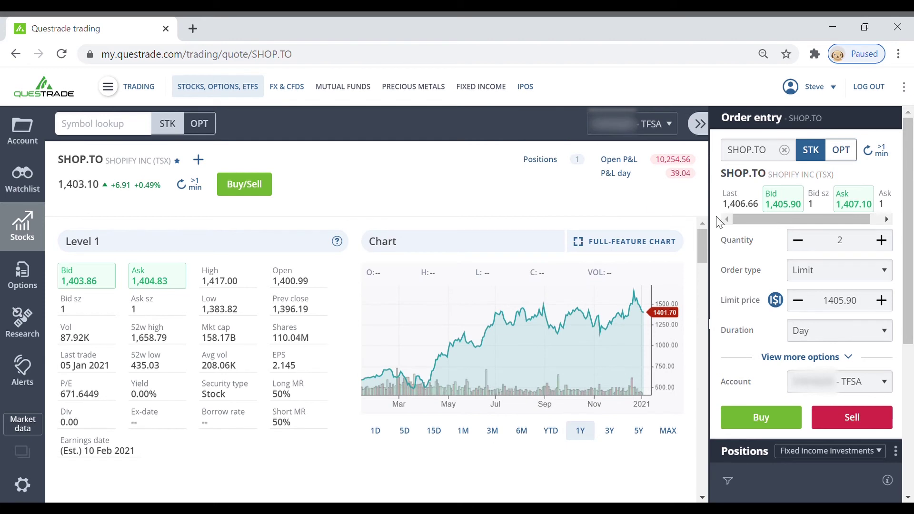
Step: Set the limit price to the refreshed bid of 1406.47 and send the buy order for 2 SHOP.TO shares
click(873, 153)
click(795, 208)
click(761, 419)
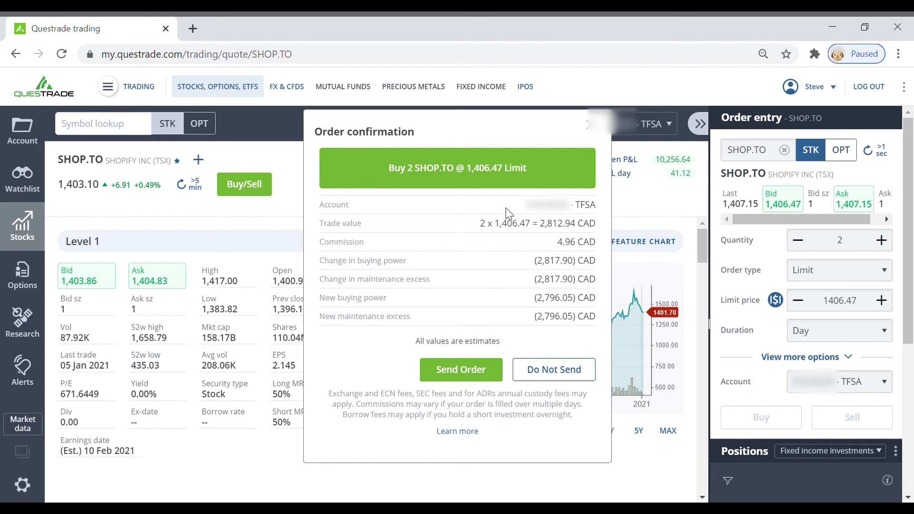
click(468, 369)
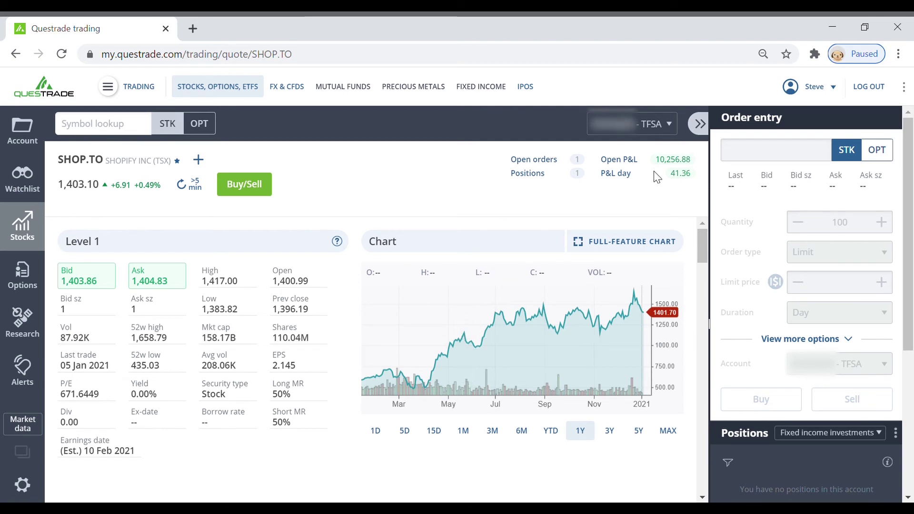
Step: Collapse the order entry form, open the pending SHOP.TO order's details from the account's open orders and refresh its quote
click(698, 123)
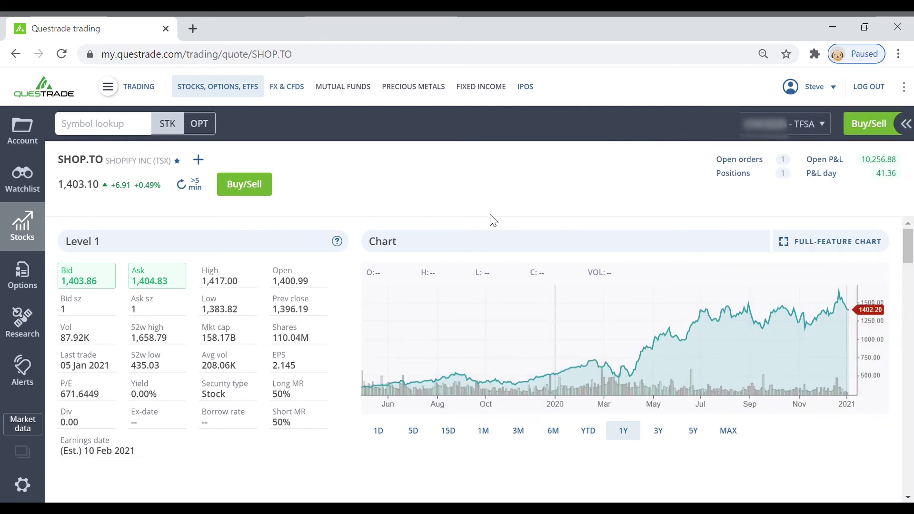
click(31, 136)
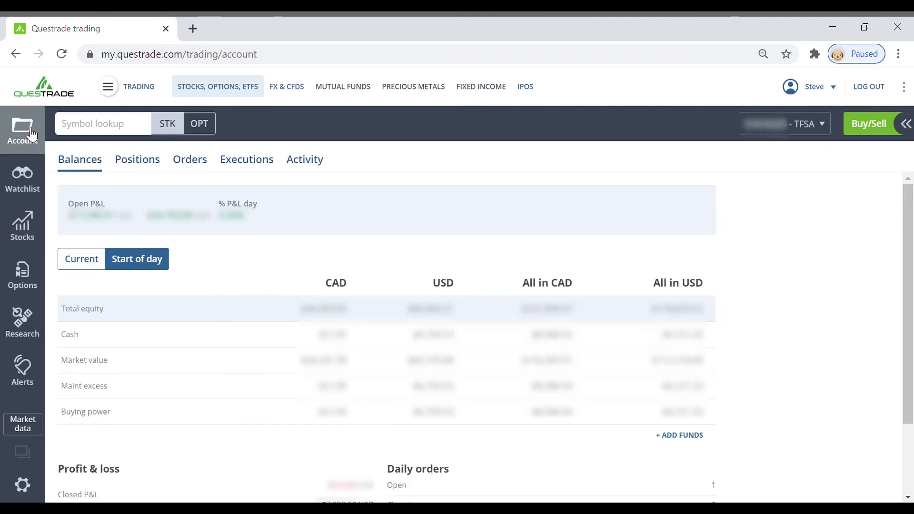
click(200, 163)
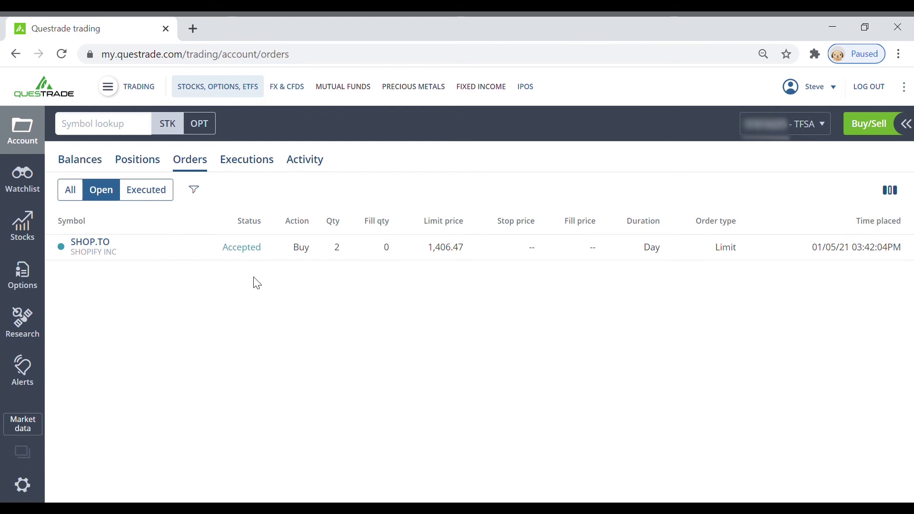
click(498, 251)
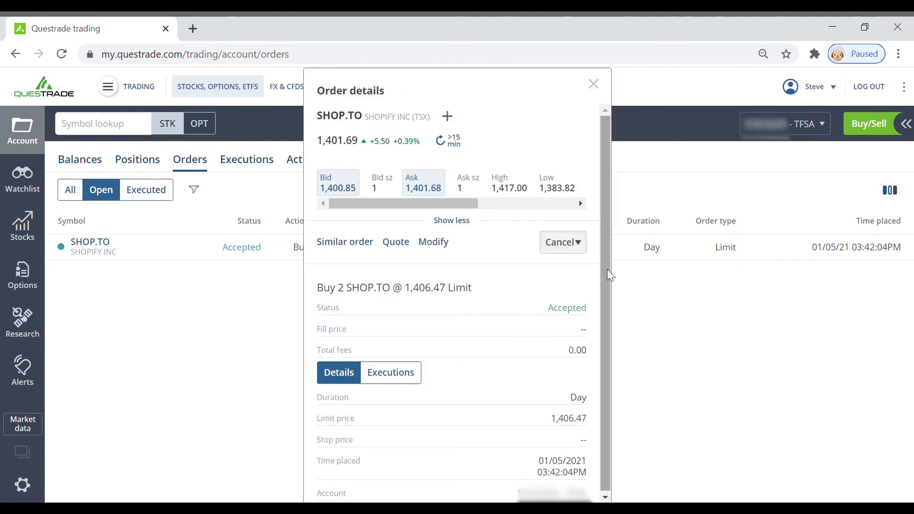
click(447, 141)
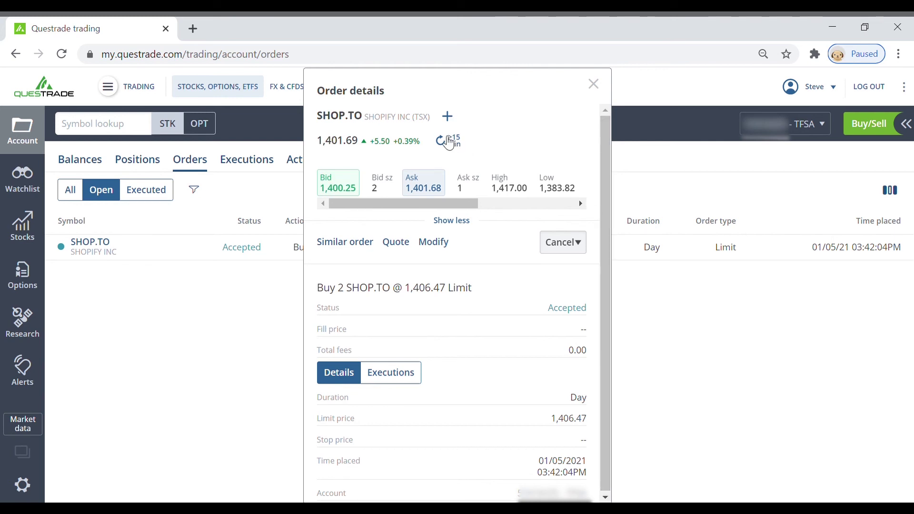
click(448, 141)
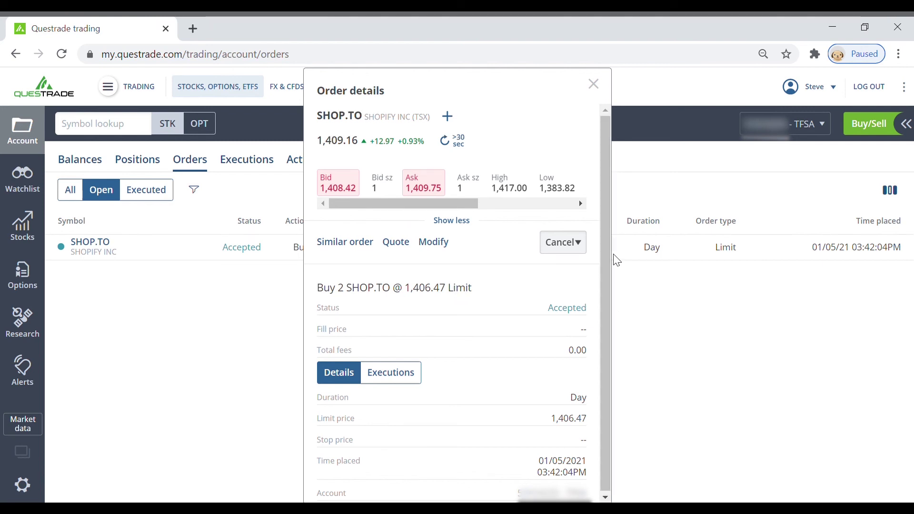
click(451, 142)
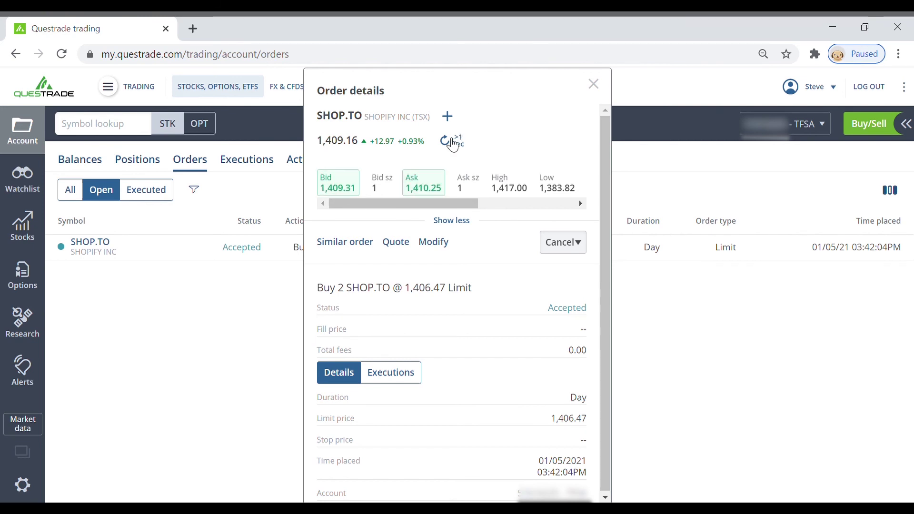
Step: Modify the pending SHOP.TO buy order to the Market order type and send the modified order
click(437, 244)
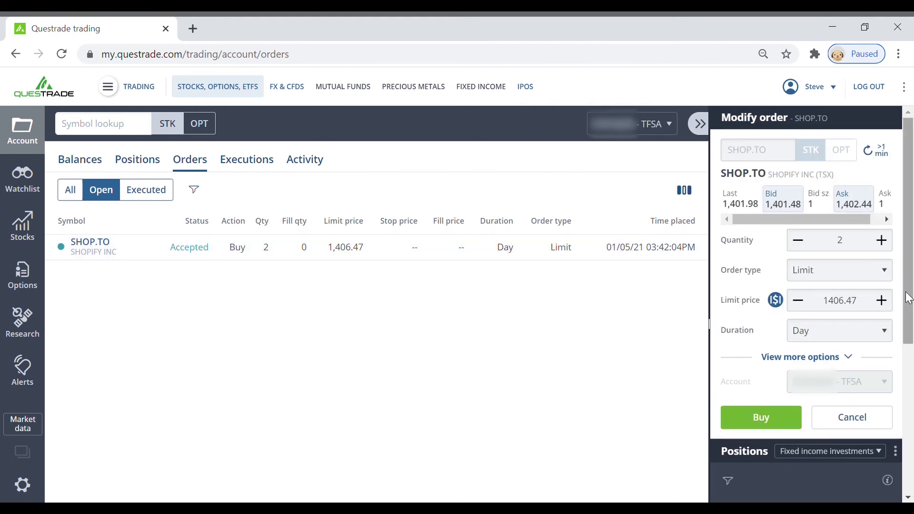
click(871, 150)
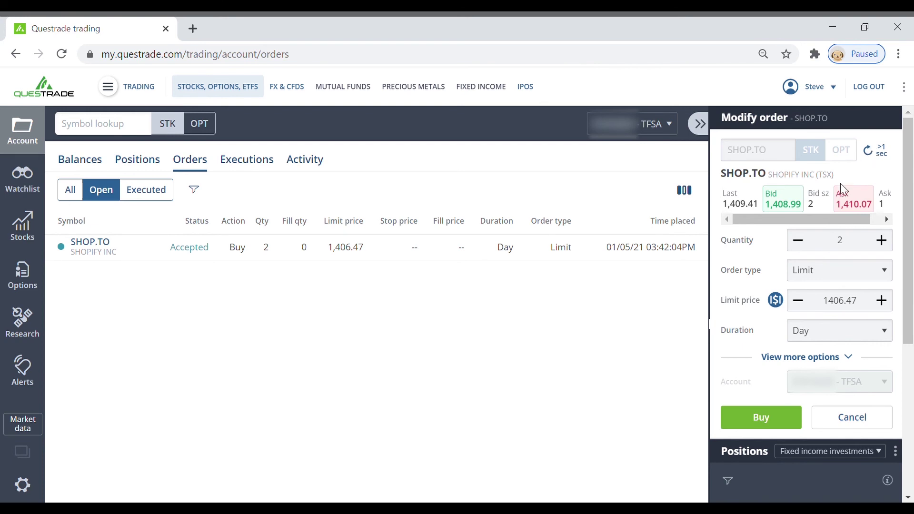
click(837, 299)
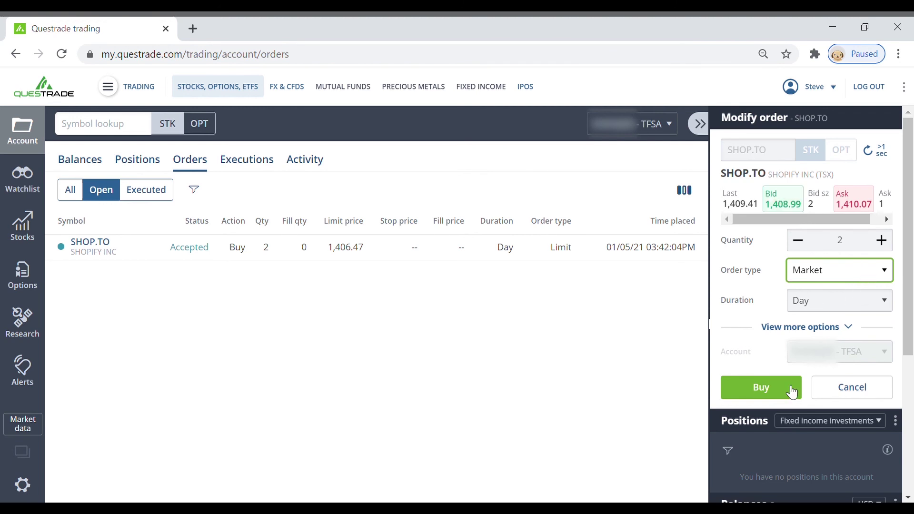
click(769, 394)
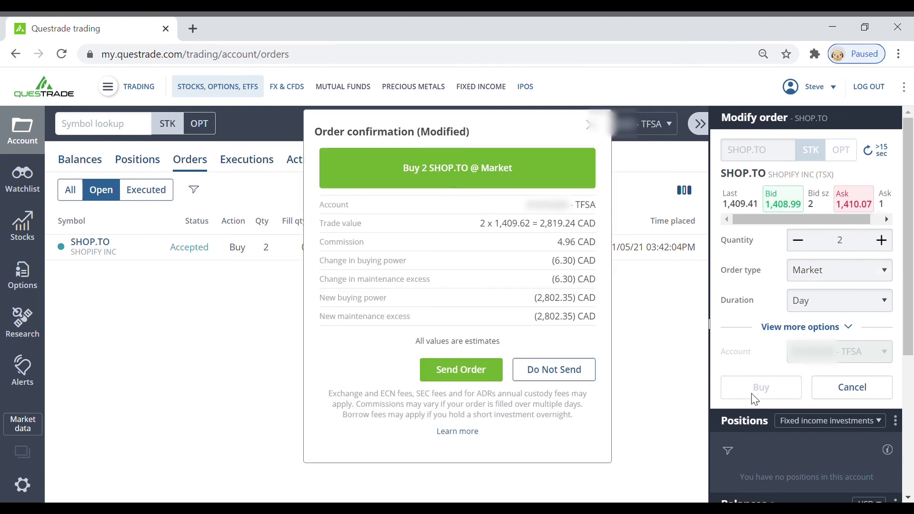
click(466, 376)
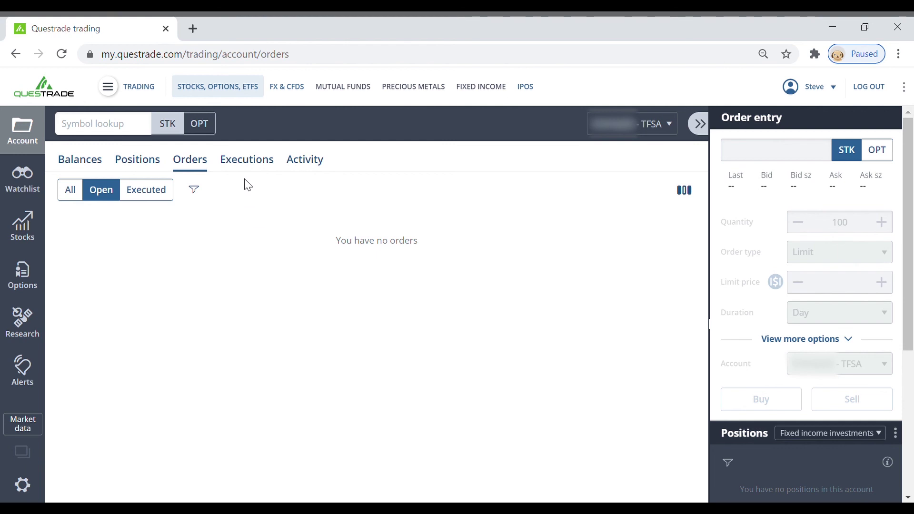
Step: Review today's executions for the SHOP.TO fill and check the account's positions
click(249, 166)
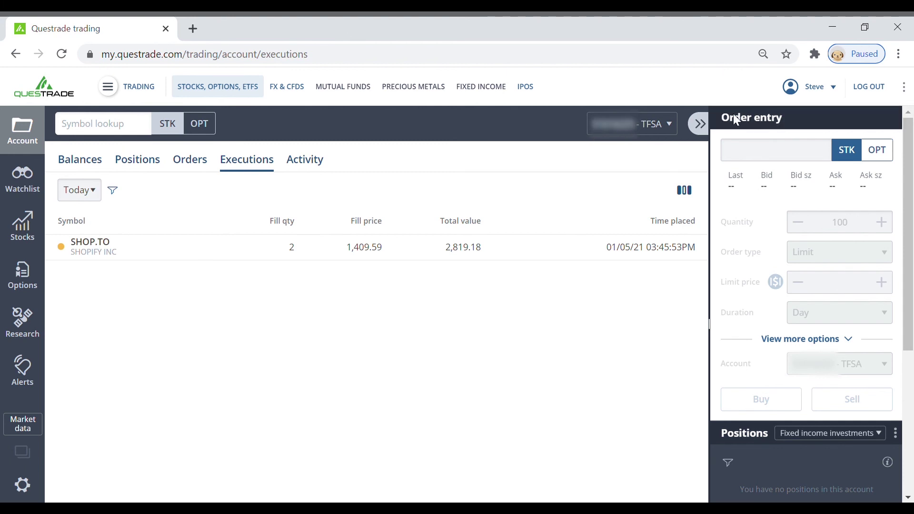
click(699, 123)
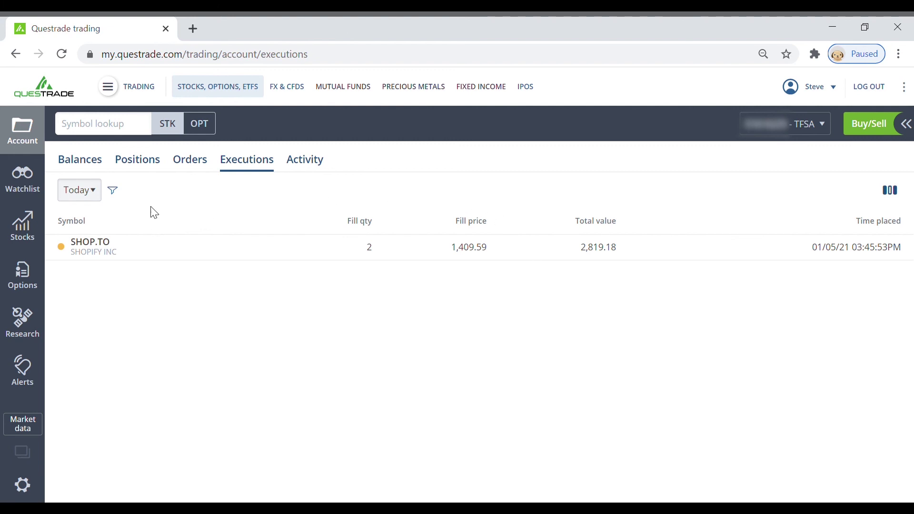
click(145, 163)
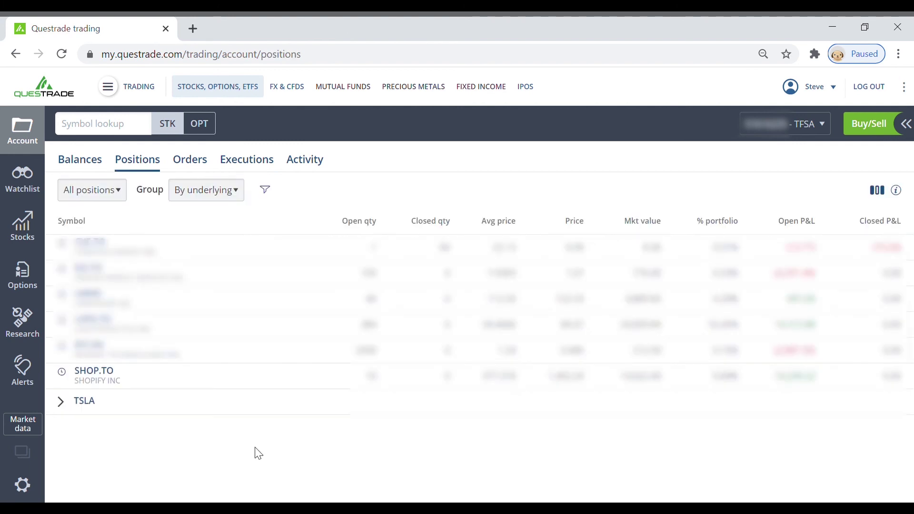